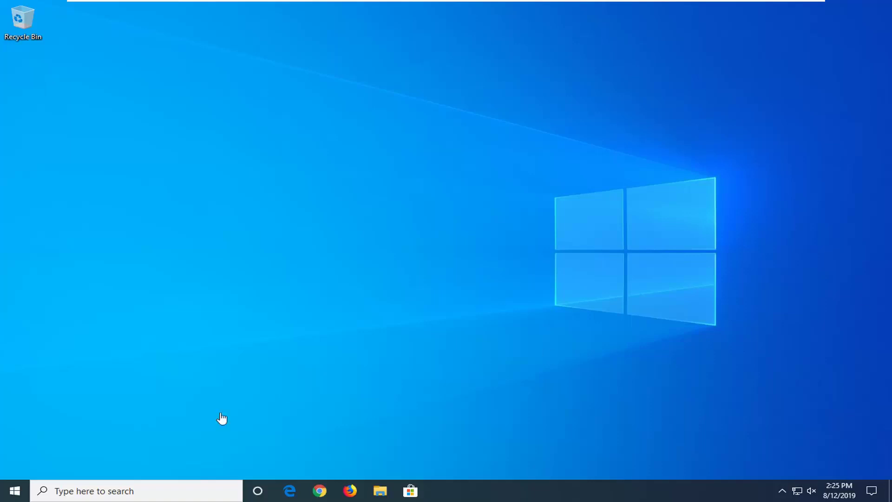
Find regedit in the Start search, run Registry Editor as administrator and approve UAC.
left_click(15, 493)
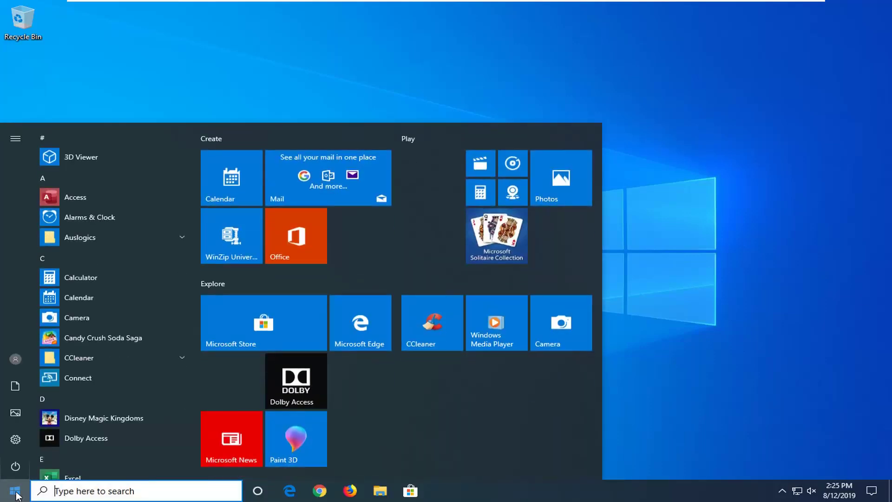
type("regedit")
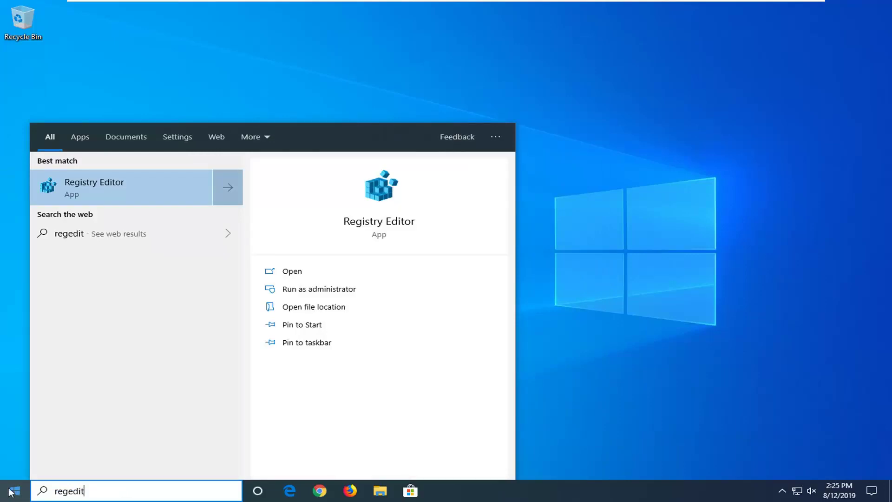
left_click(108, 189)
right_click(108, 189)
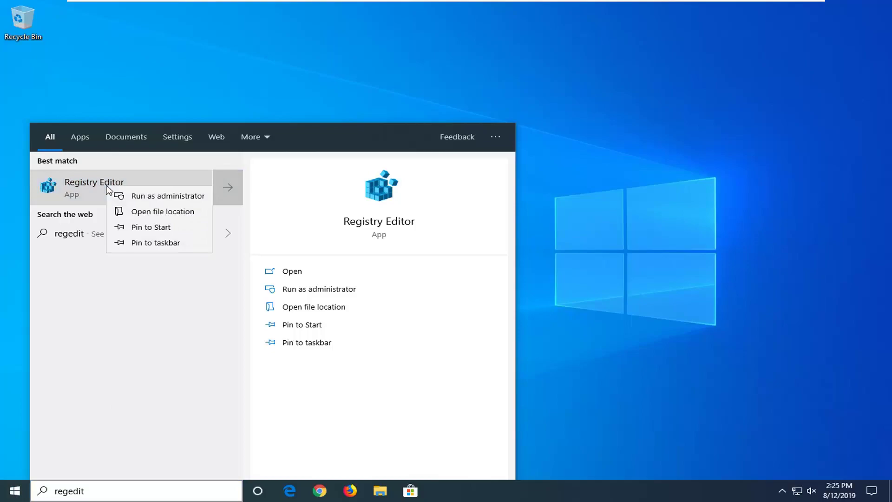
left_click(144, 198)
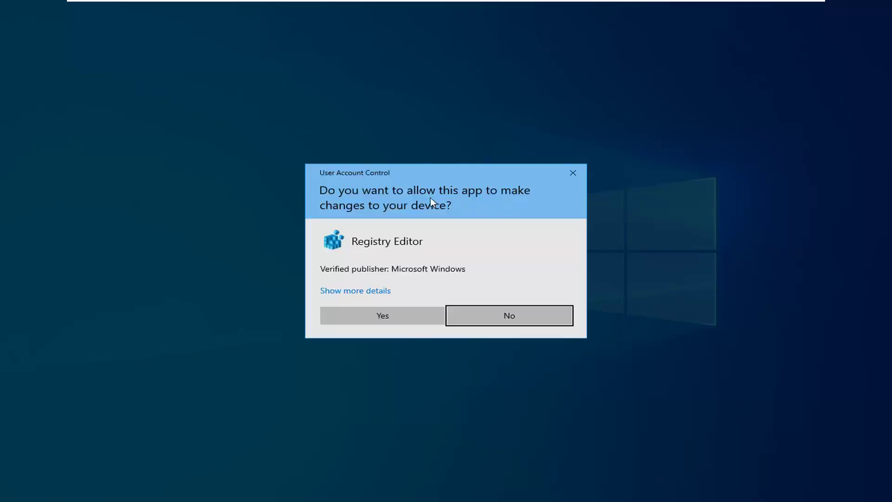
left_click(385, 324)
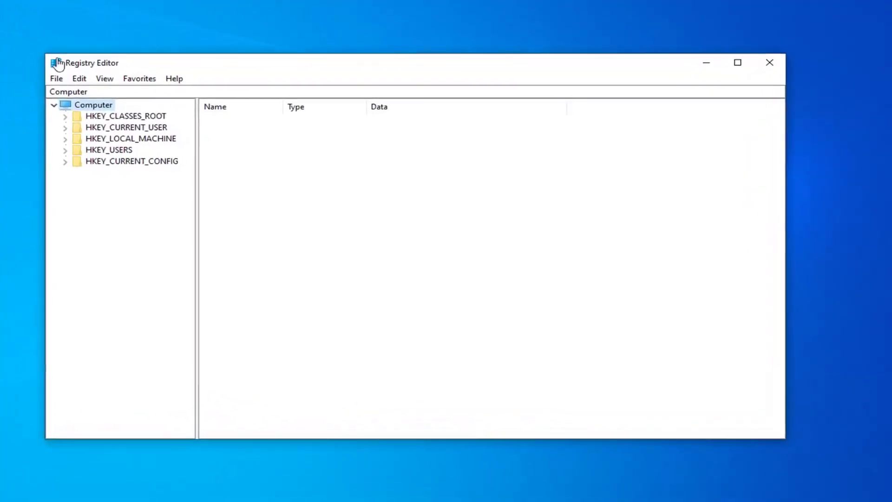
left_click(57, 78)
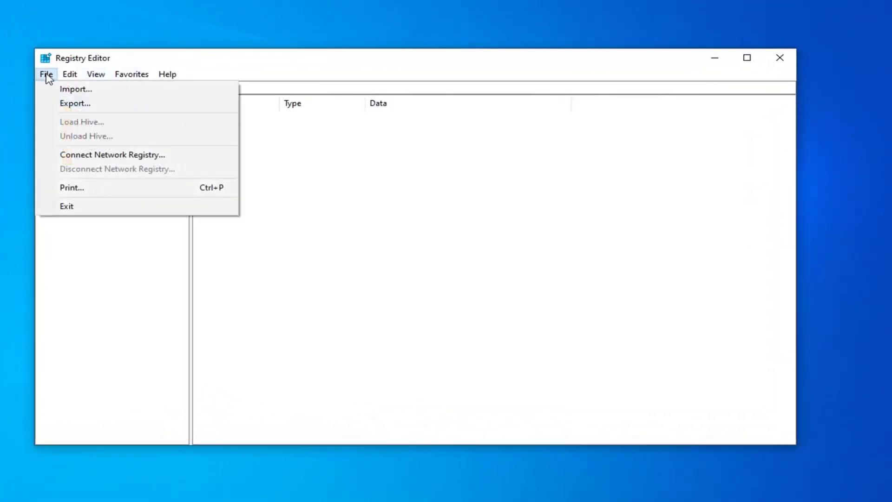
left_click(62, 103)
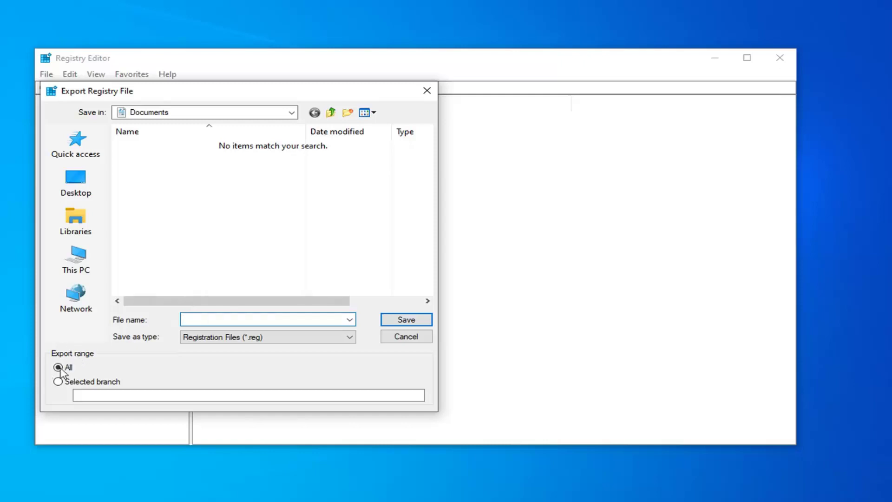
left_click(406, 338)
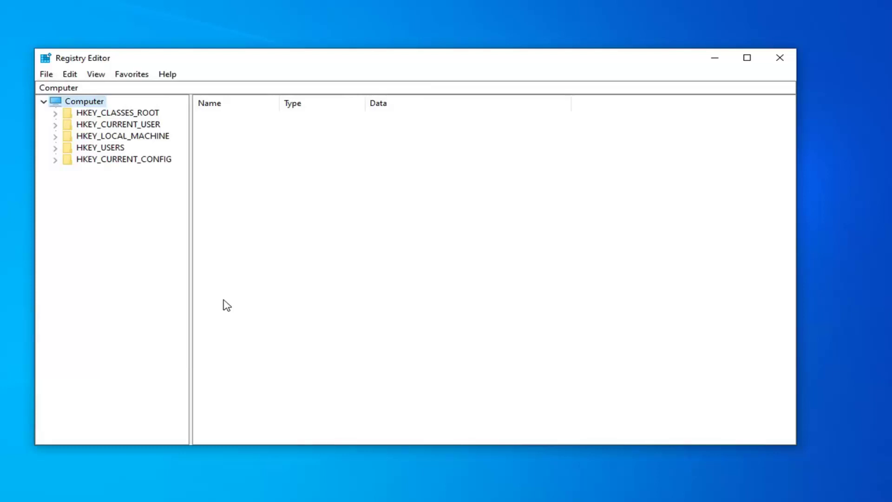
Go to HKEY_CURRENT_USER\SYSTEM\GameConfigStore and widen the Name column to read its GameDVR values.
left_click(103, 124)
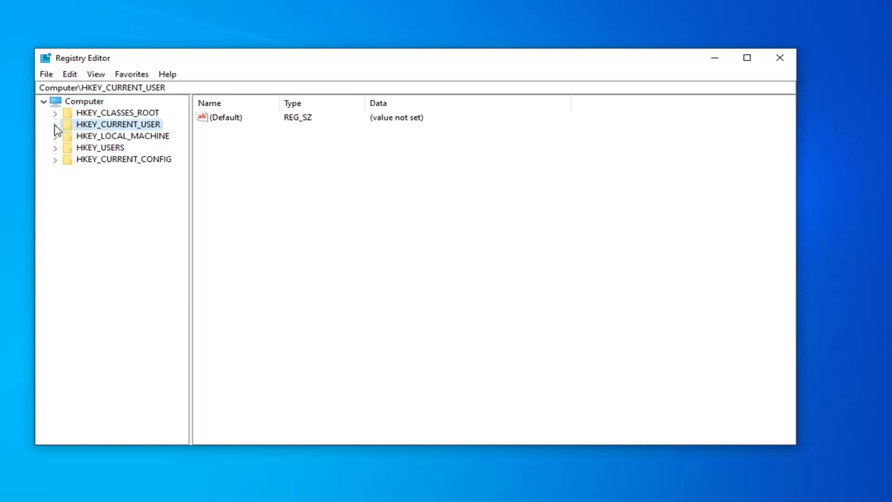
left_click(56, 125)
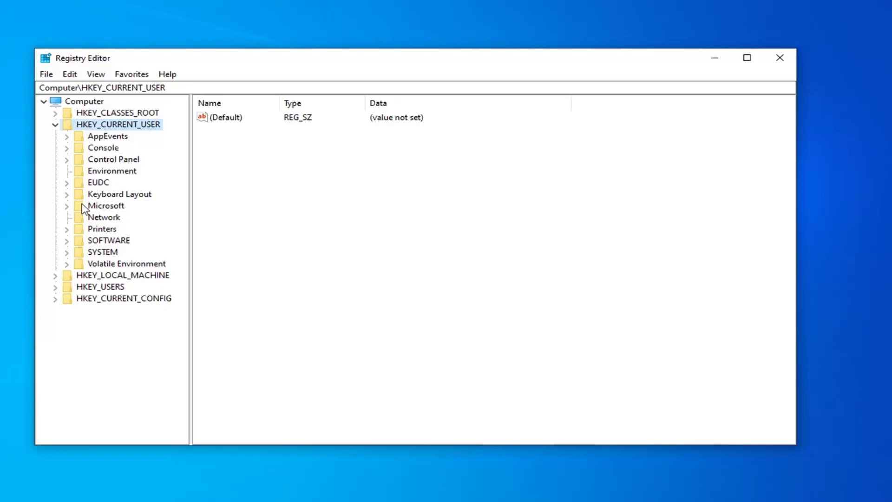
double_click(102, 254)
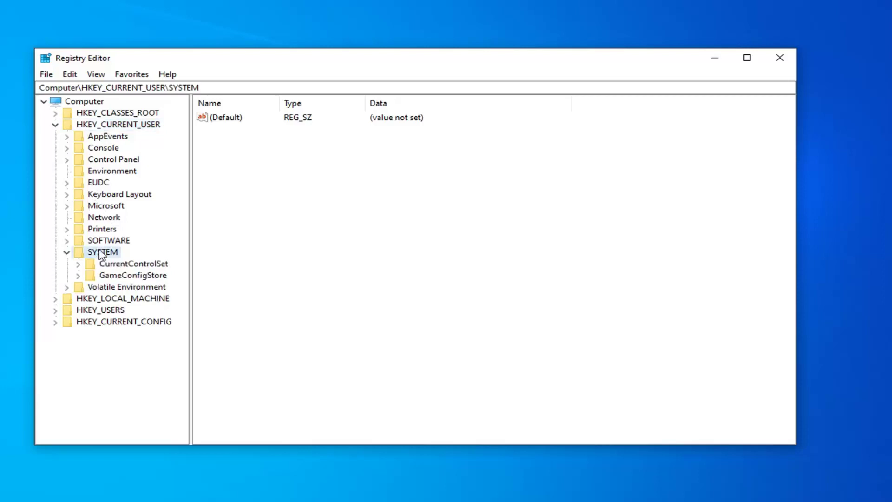
left_click(113, 275)
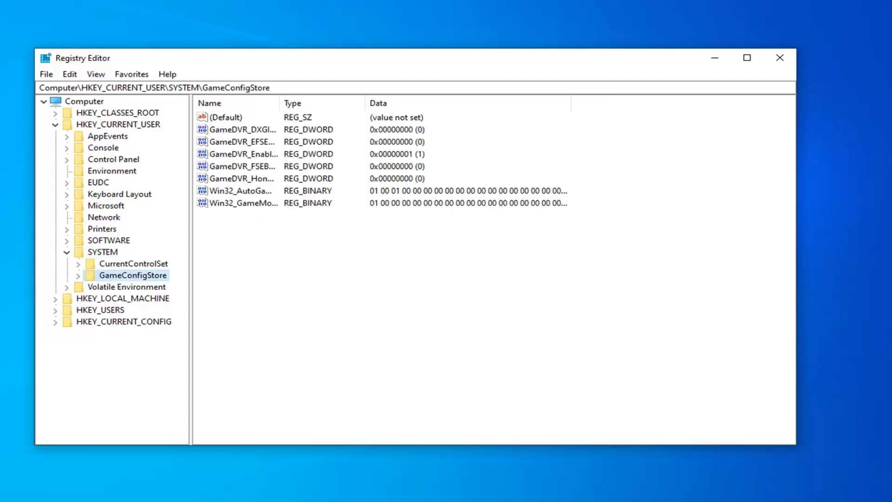
left_click_drag(280, 103, 378, 117)
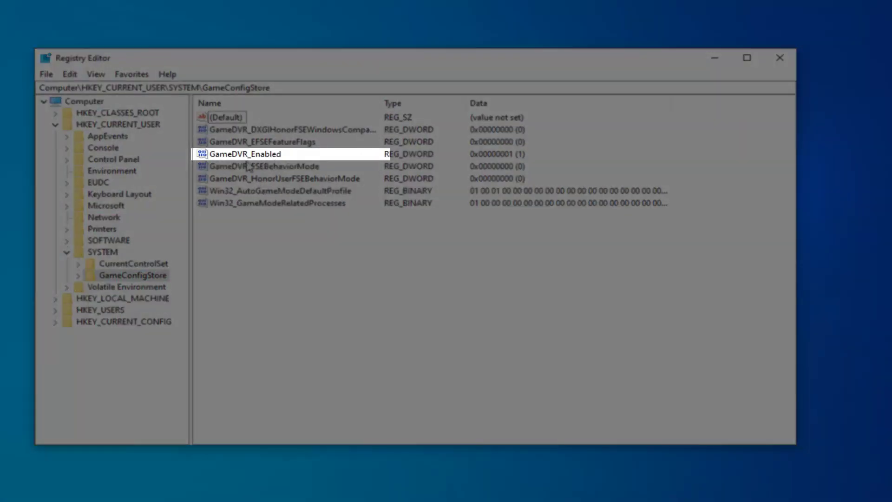
Set the GameDVR_Enabled value data to 0.
left_click(250, 157)
double_click(250, 157)
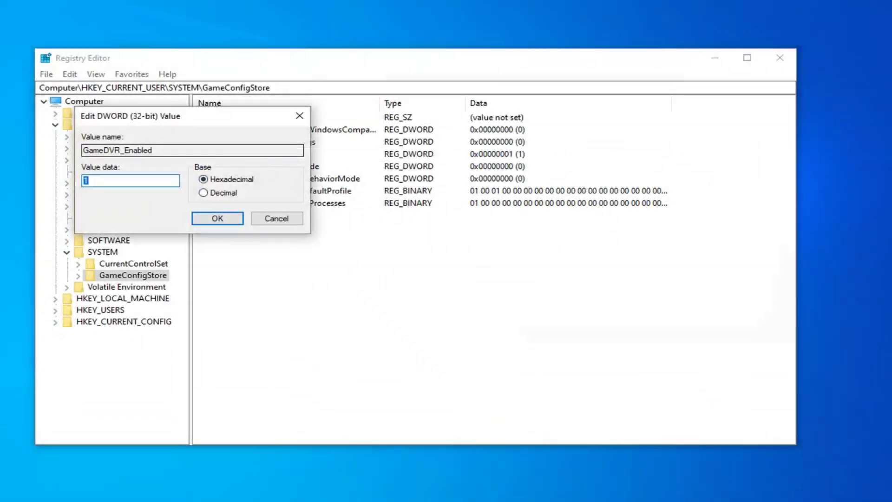
left_click_drag(158, 125, 343, 143)
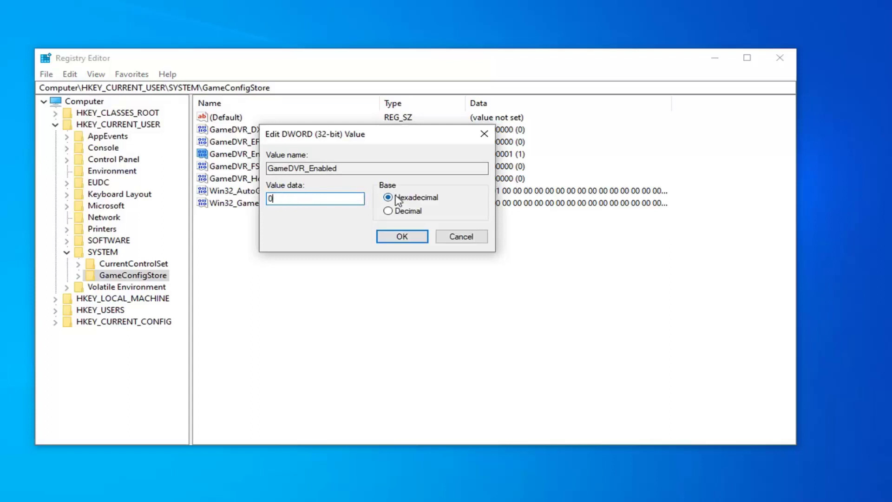
left_click(400, 237)
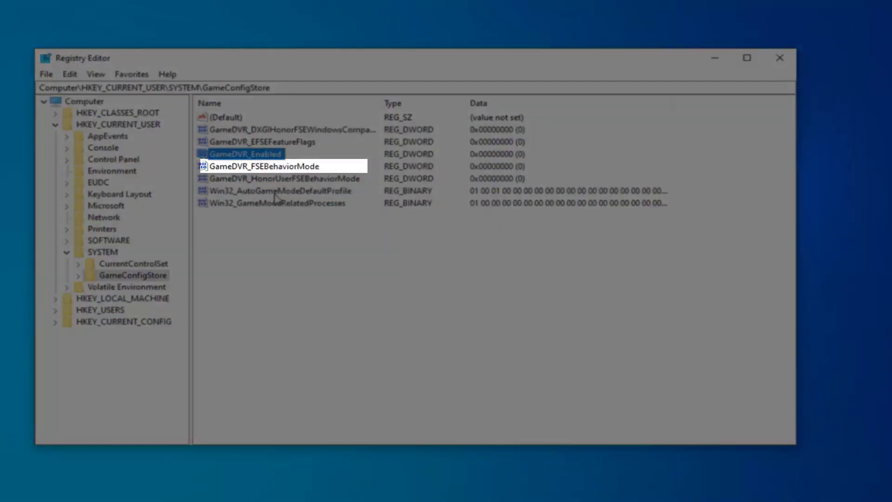
Set the GameDVR_FSEBehaviorMode value data to 2.
left_click(280, 167)
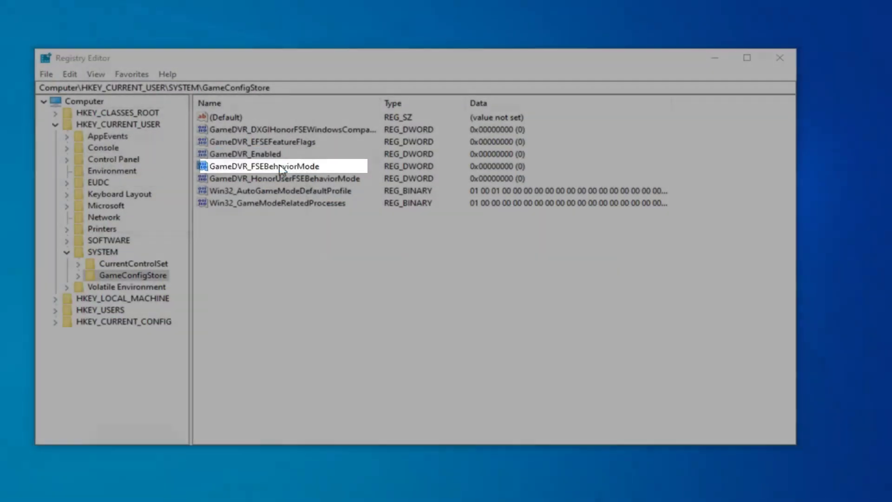
double_click(280, 167)
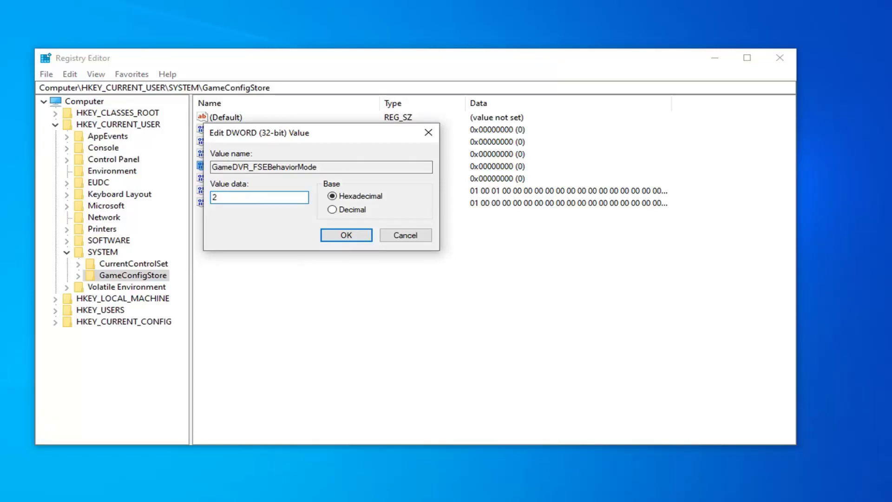
left_click(358, 239)
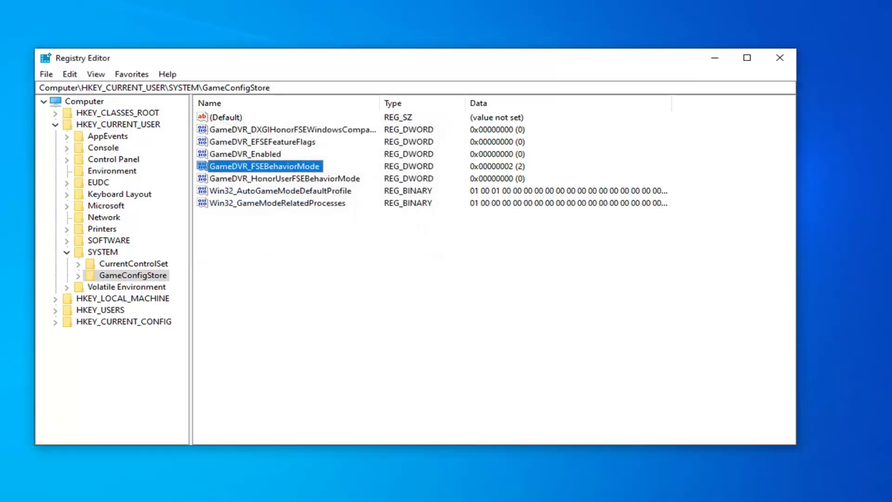
Collapse HKEY_CURRENT_USER and expand HKEY_LOCAL_MACHINE\SOFTWARE\Microsoft.
left_click(67, 252)
left_click(55, 126)
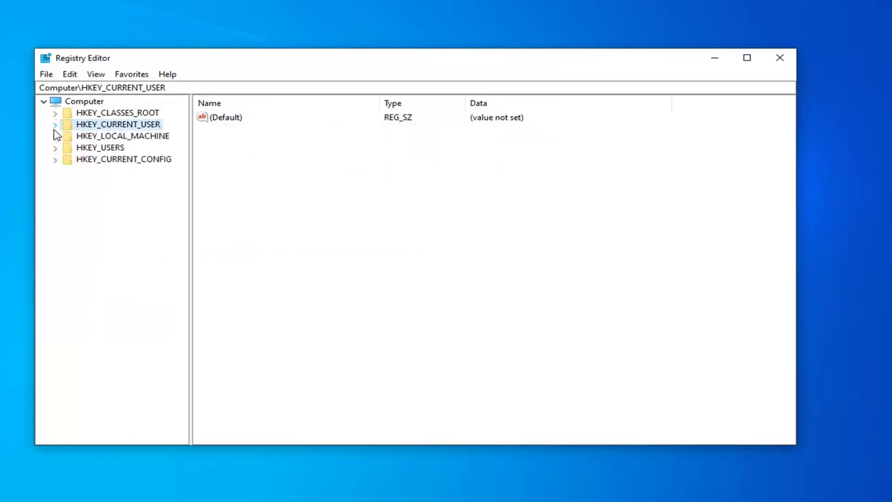
left_click(95, 137)
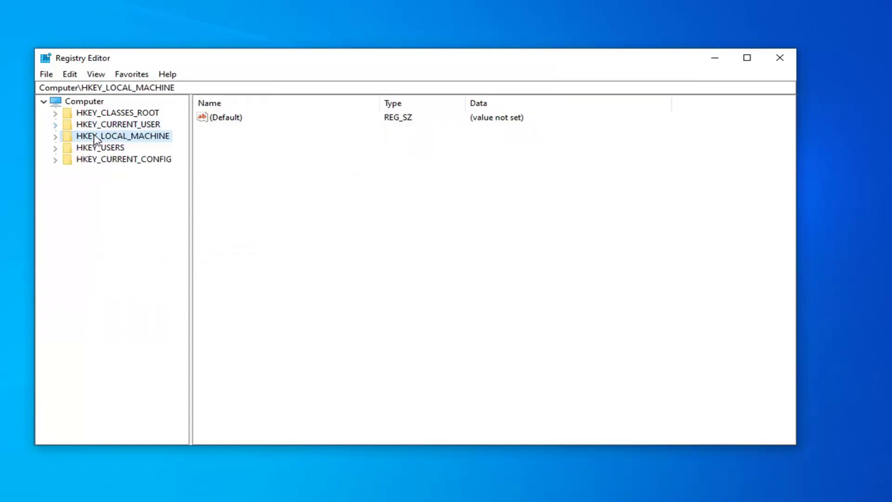
double_click(94, 137)
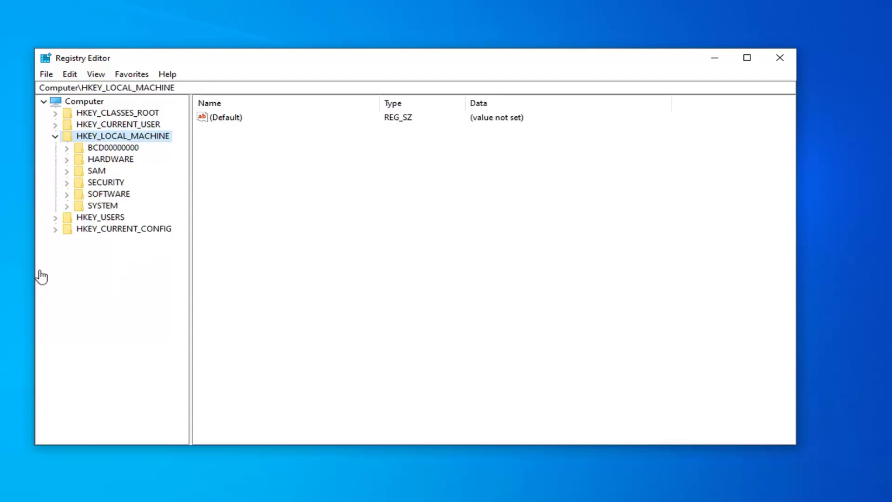
left_click(99, 195)
left_click(67, 195)
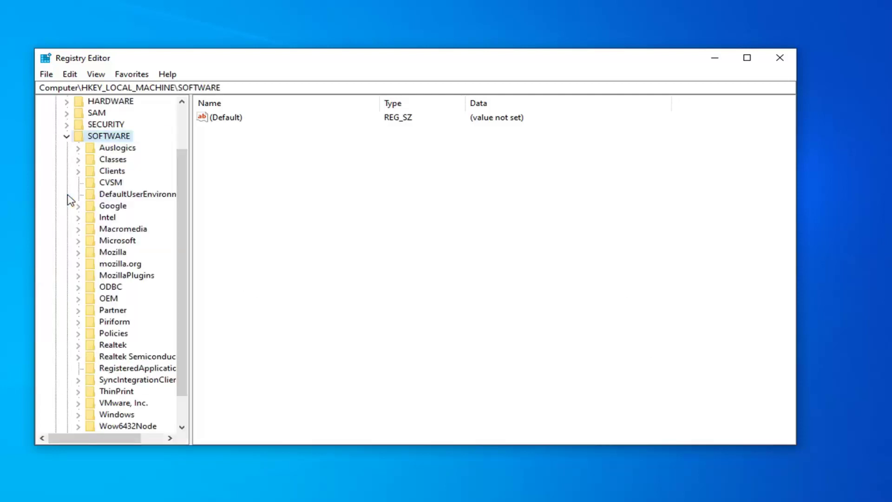
scroll(155, 261, "down", 1)
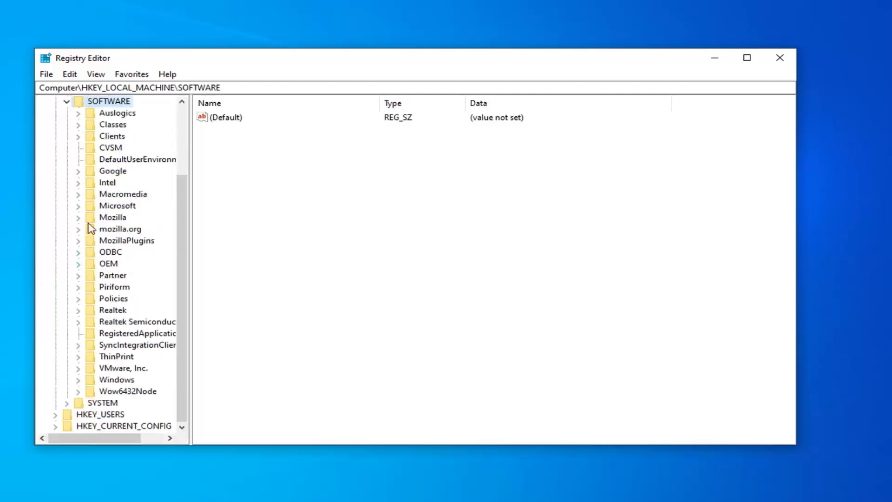
left_click(79, 206)
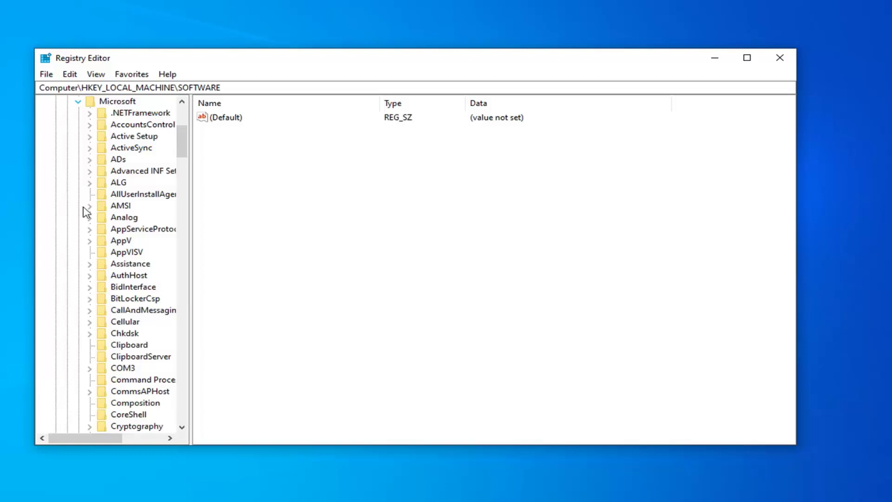
Widen the key tree and open PolicyManager\default\ApplicationManagement\AllowGameDVR.
left_click_drag(190, 230, 284, 231)
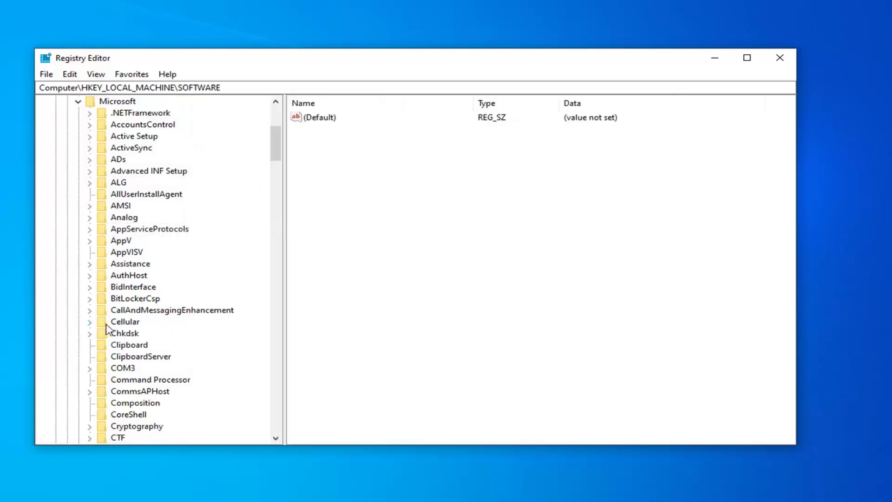
scroll(183, 316, "down", 18)
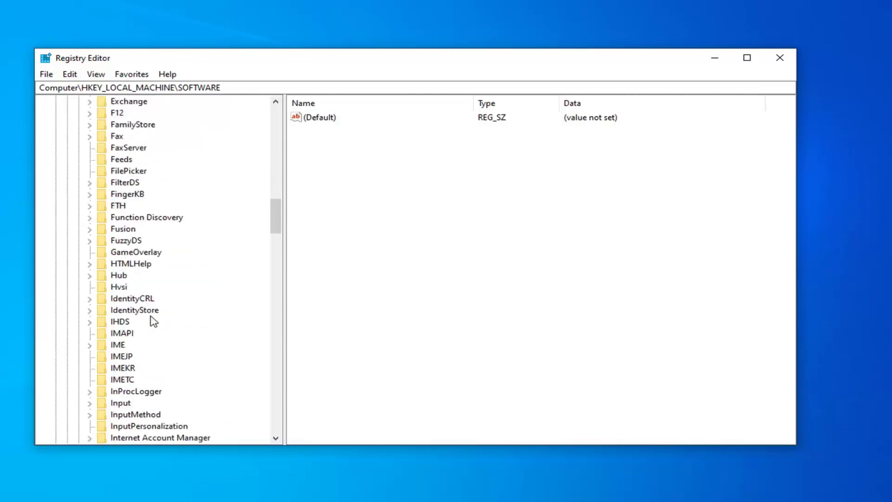
scroll(154, 321, "down", 20)
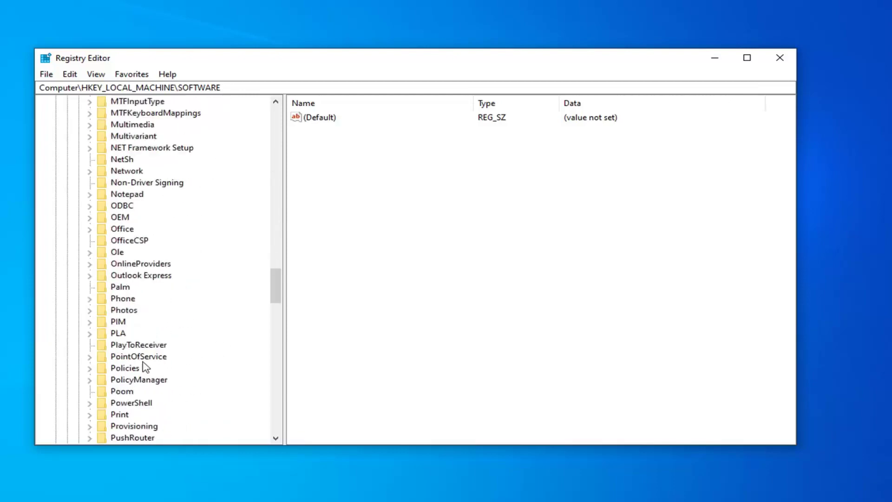
left_click(146, 379)
left_click(89, 381)
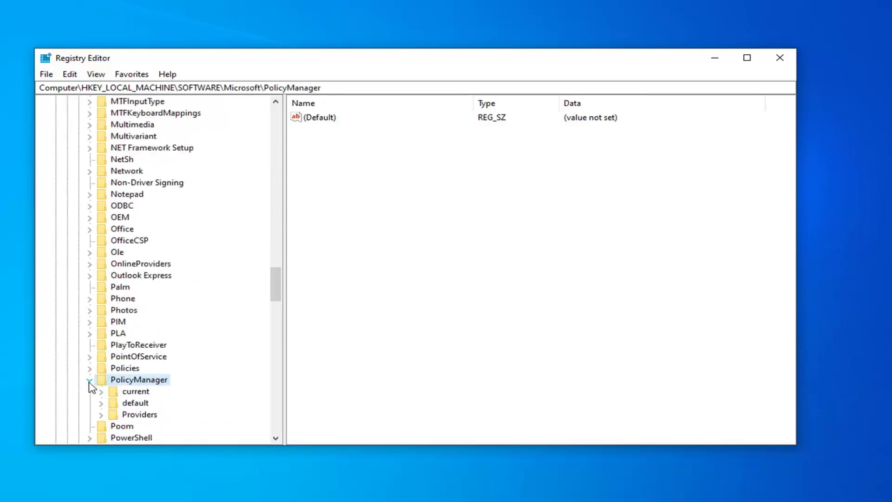
left_click(130, 403)
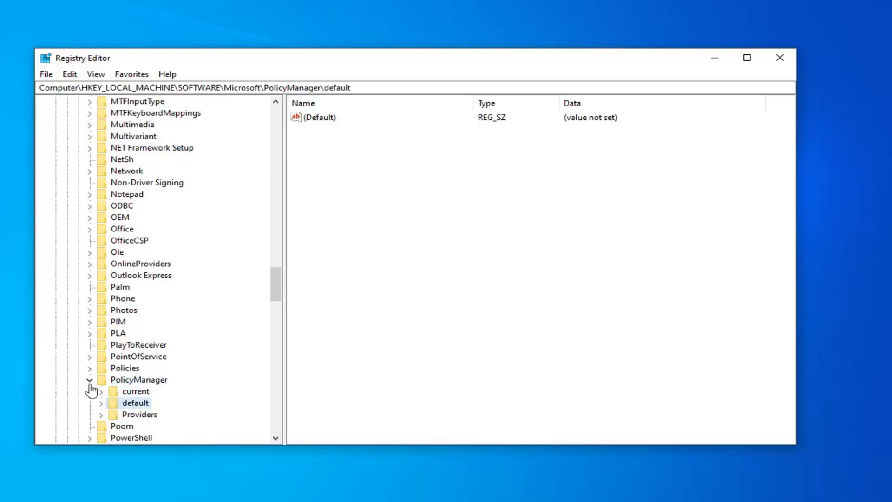
left_click(100, 404)
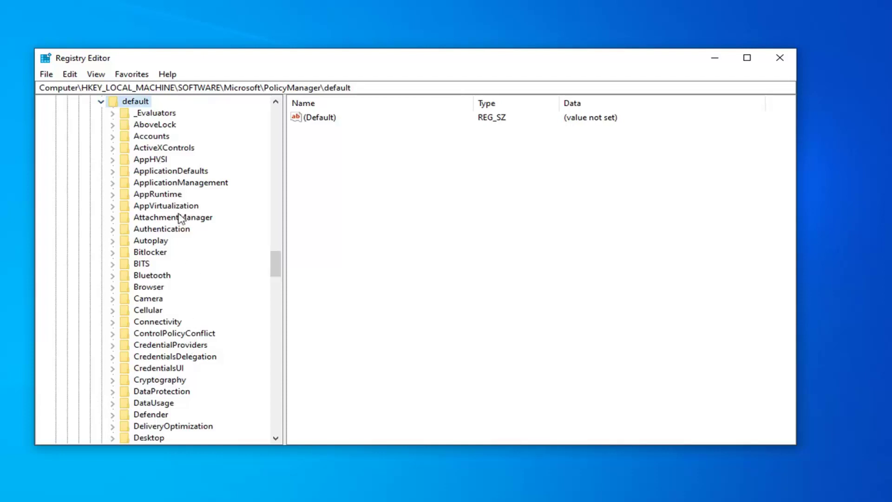
left_click(166, 185)
left_click(113, 184)
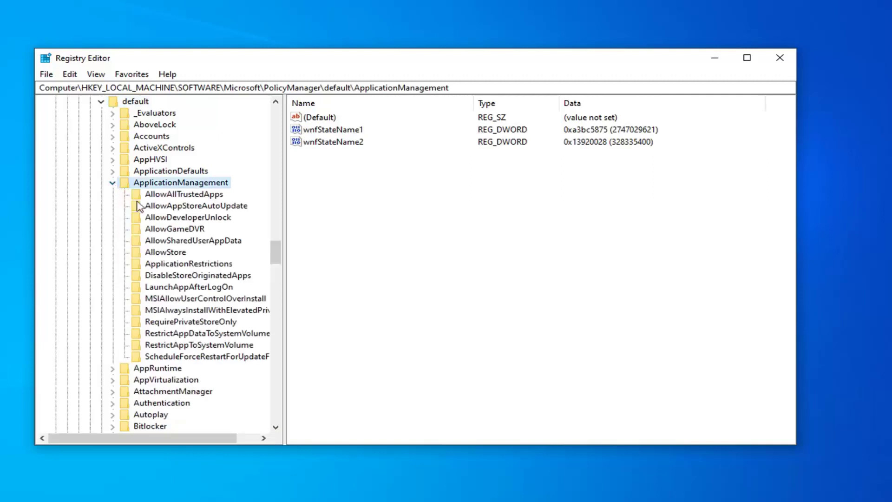
left_click(194, 230)
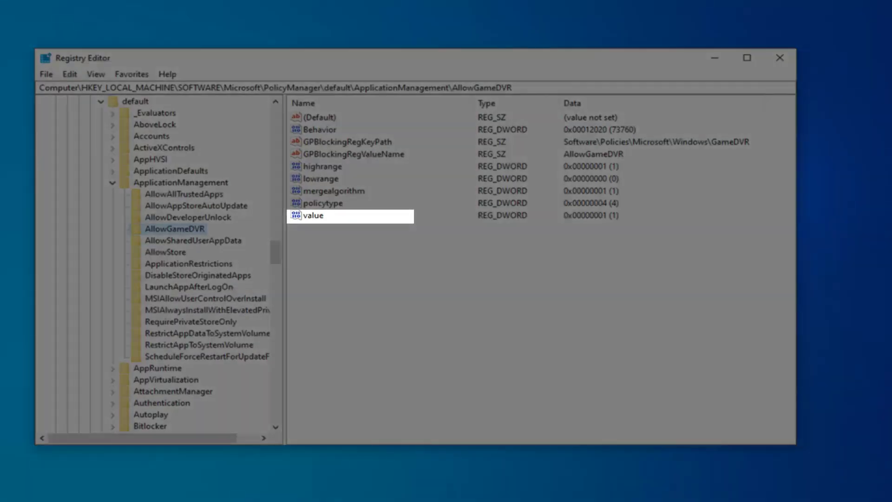
Edit AllowGameDVR's 'value' entry, replacing its data 1 with 0.
left_click(312, 217)
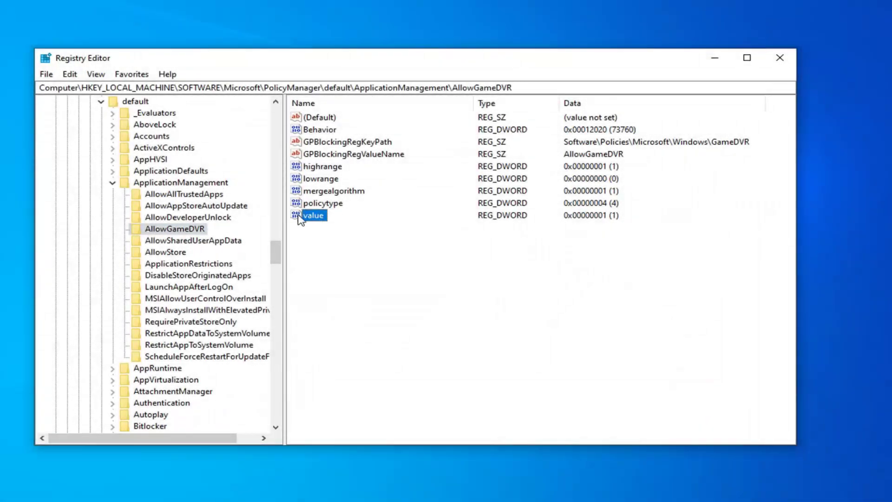
double_click(313, 217)
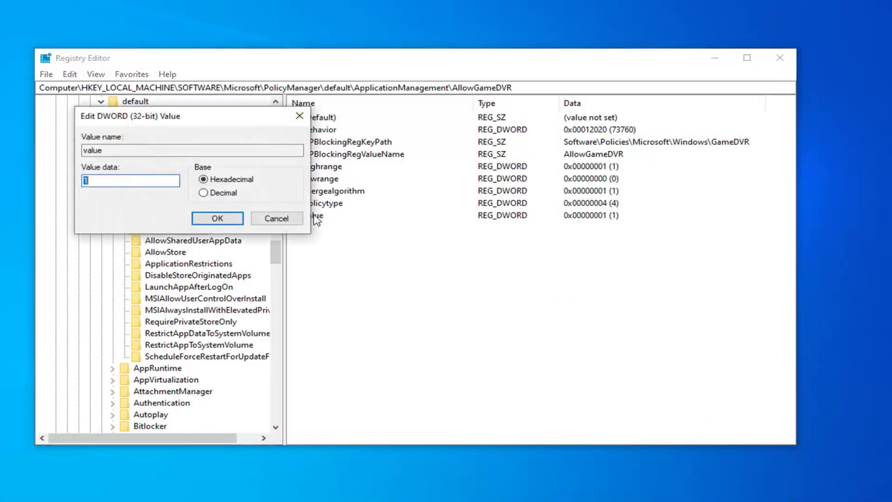
left_click_drag(166, 121, 472, 158)
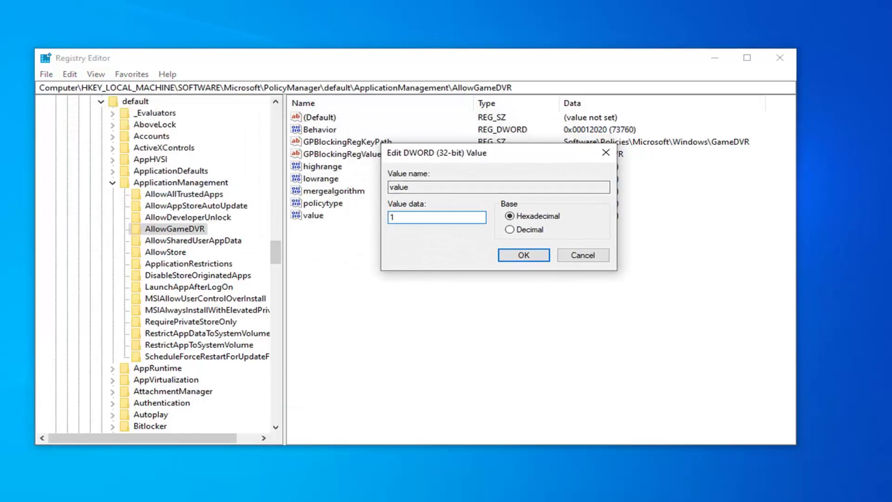
key("BackSpace")
left_click(513, 259)
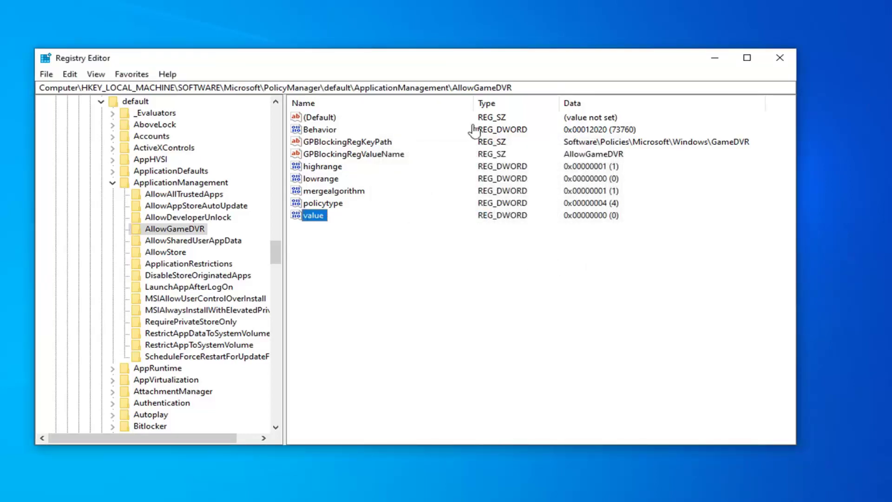
Collapse ApplicationManagement up through HKEY_LOCAL_MACHINE to Computer, then close Registry Editor.
left_click(112, 183)
scroll(90, 289, "up", 6)
left_click(99, 309)
left_click(90, 285)
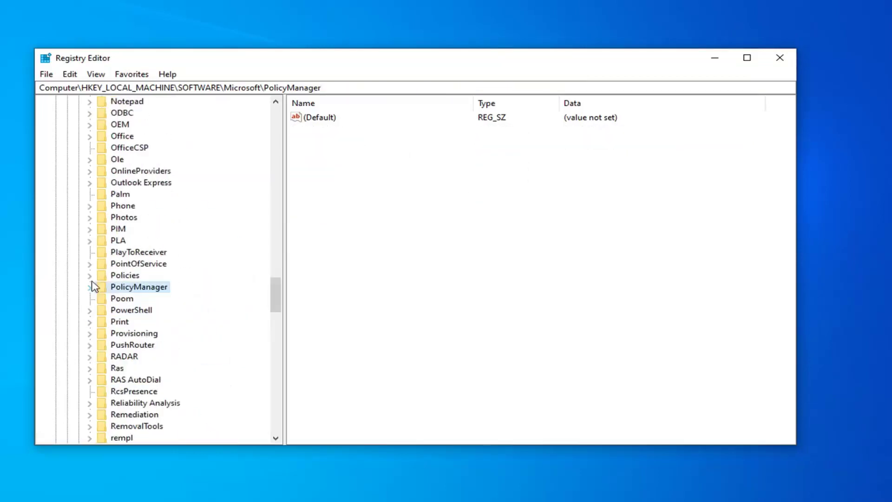
scroll(95, 277, "up", 8)
scroll(94, 277, "up", 20)
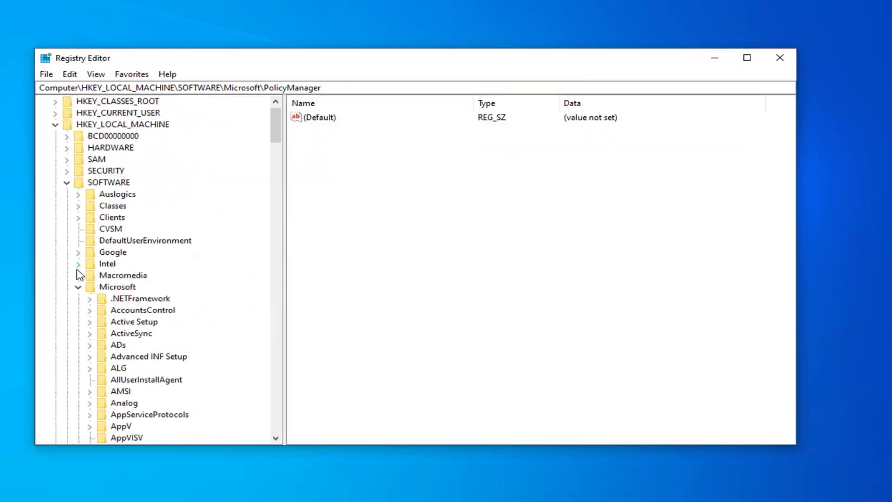
left_click(78, 298)
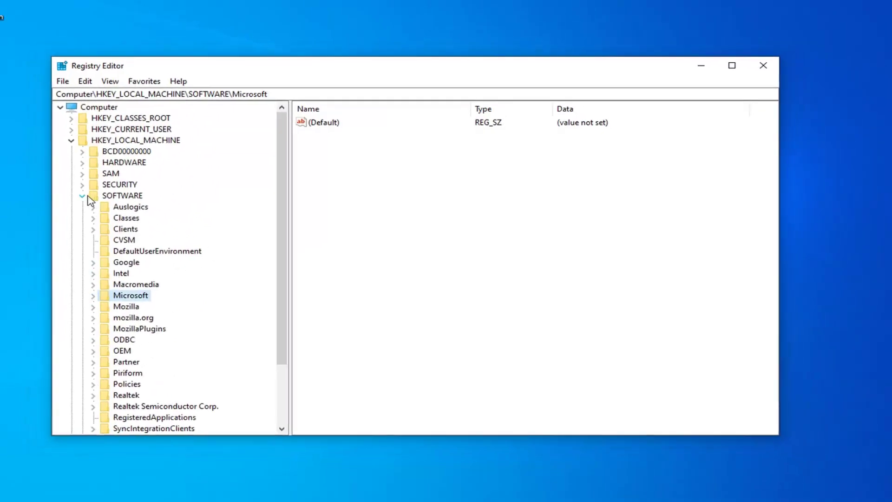
left_click(66, 194)
left_click(83, 143)
left_click(97, 112)
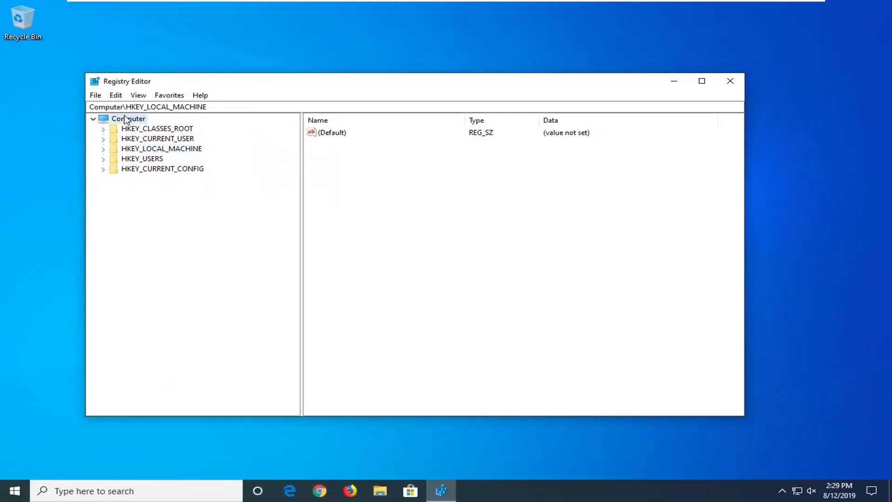
left_click(730, 80)
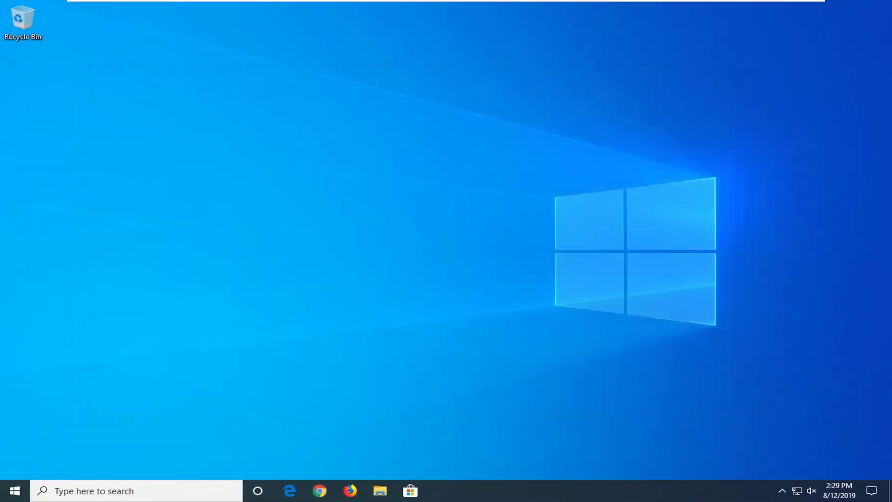